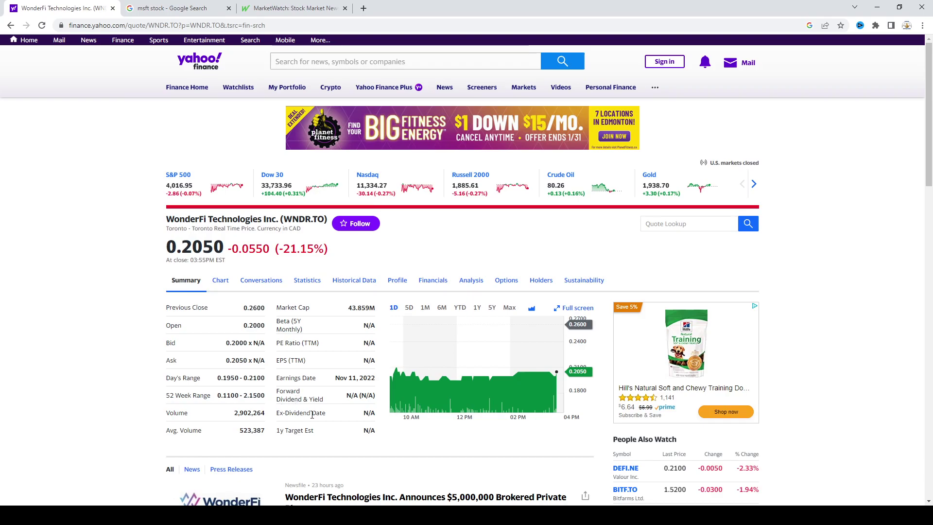
scroll(312, 416, down, 3)
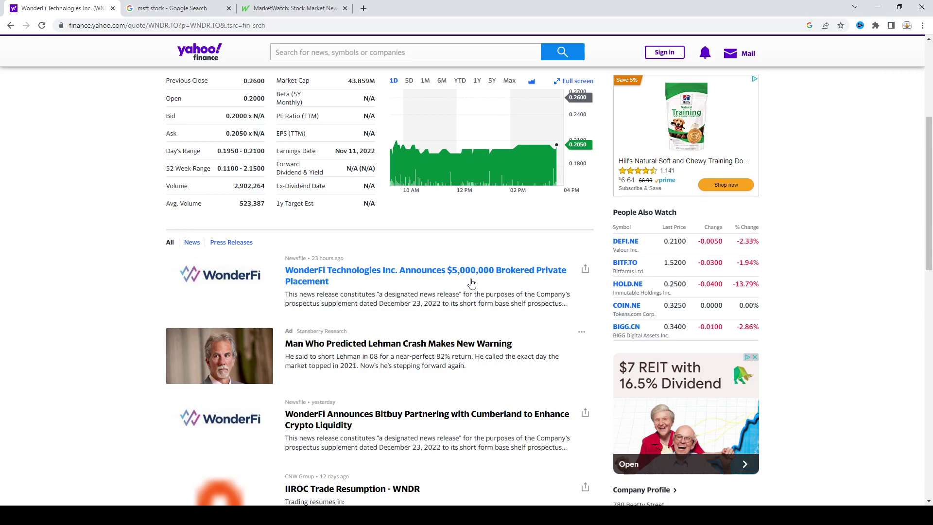
click(472, 276)
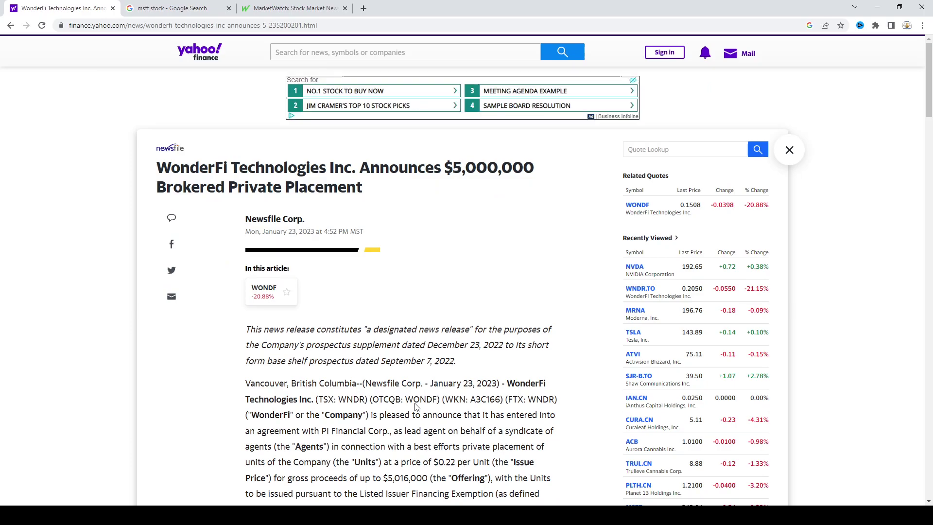
click(10, 25)
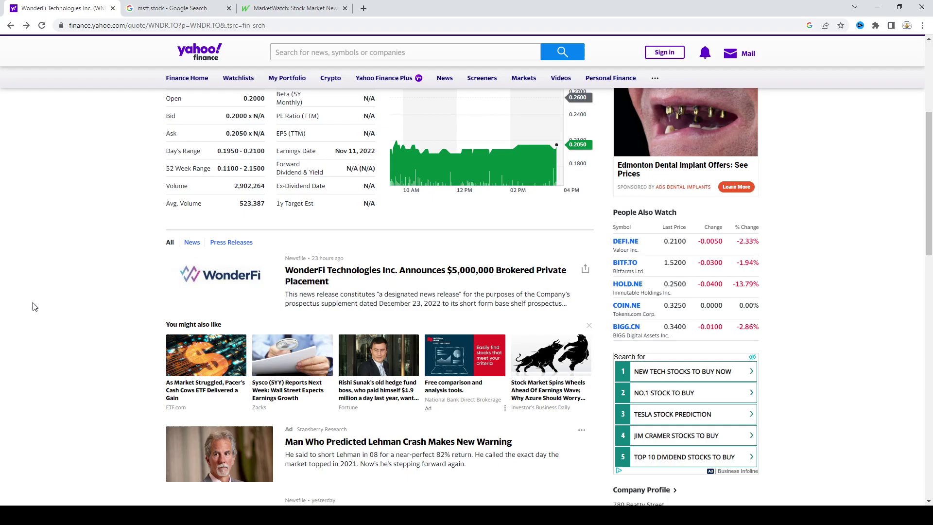
scroll(46, 320, up, 5)
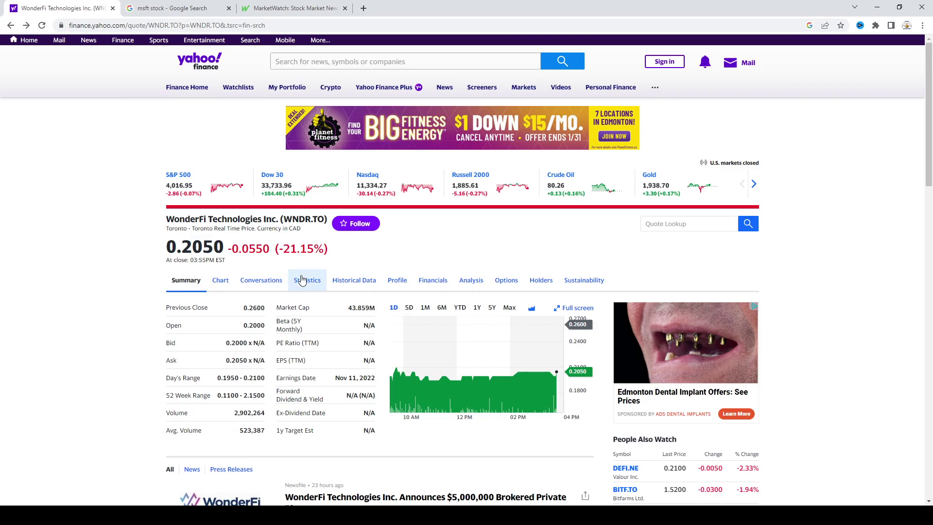
scroll(301, 283, down, 3)
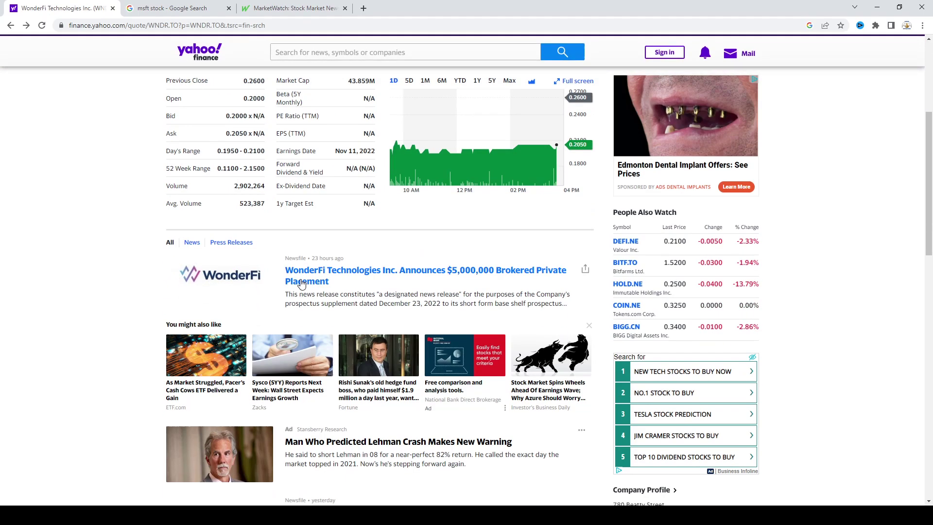
click(288, 283)
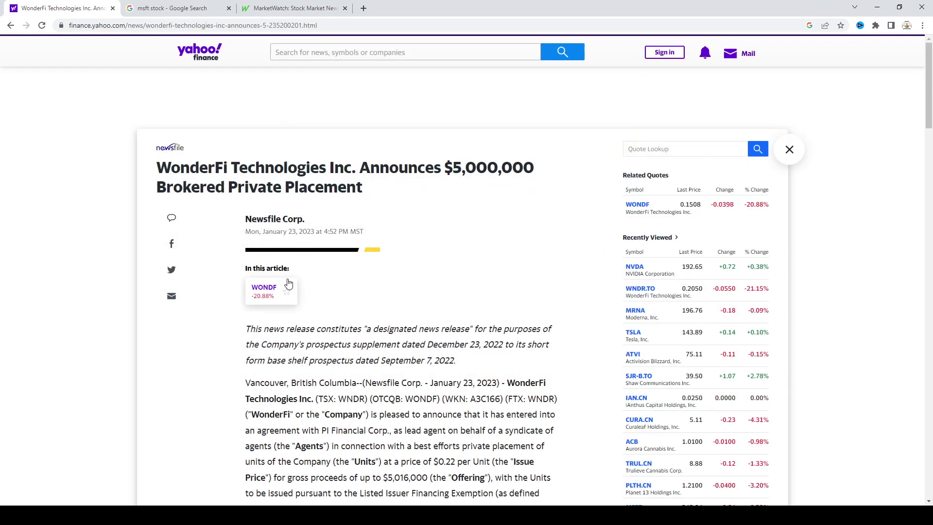
scroll(290, 284, down, 5)
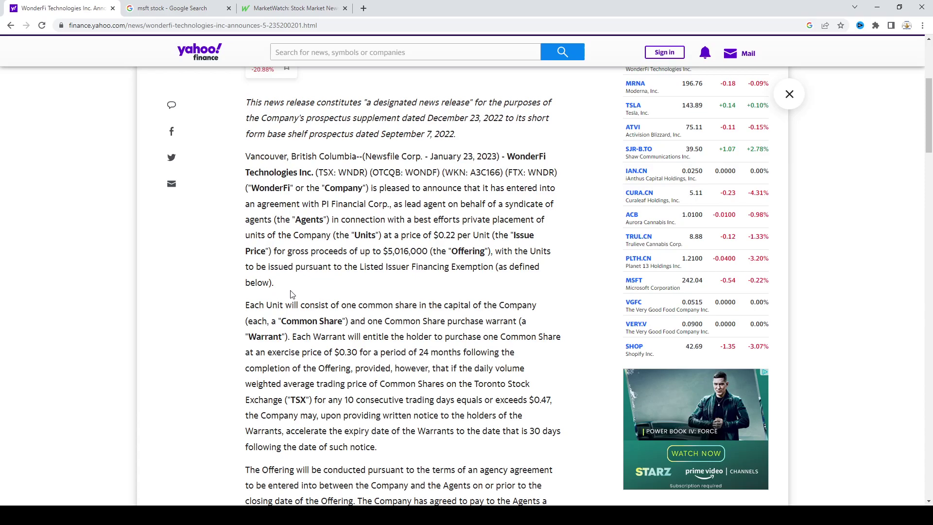
scroll(290, 294, down, 3)
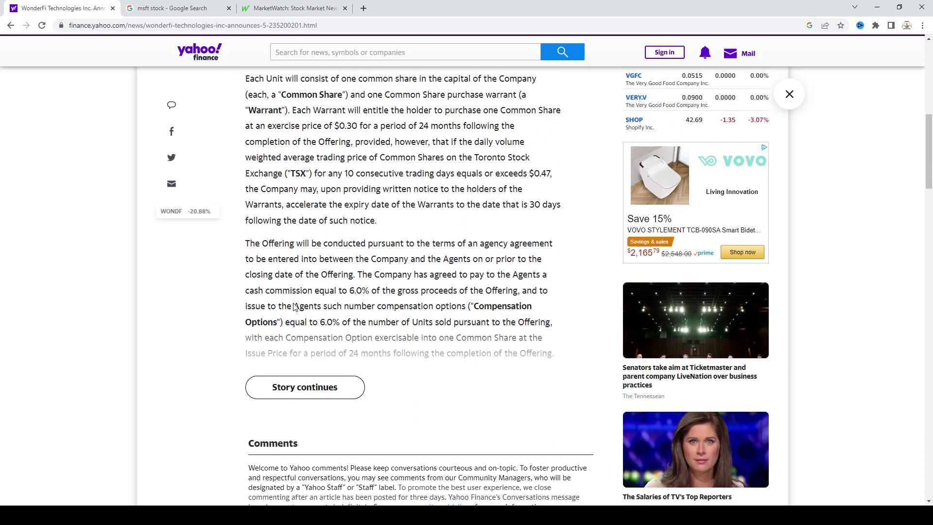
click(299, 387)
scroll(293, 380, down, 5)
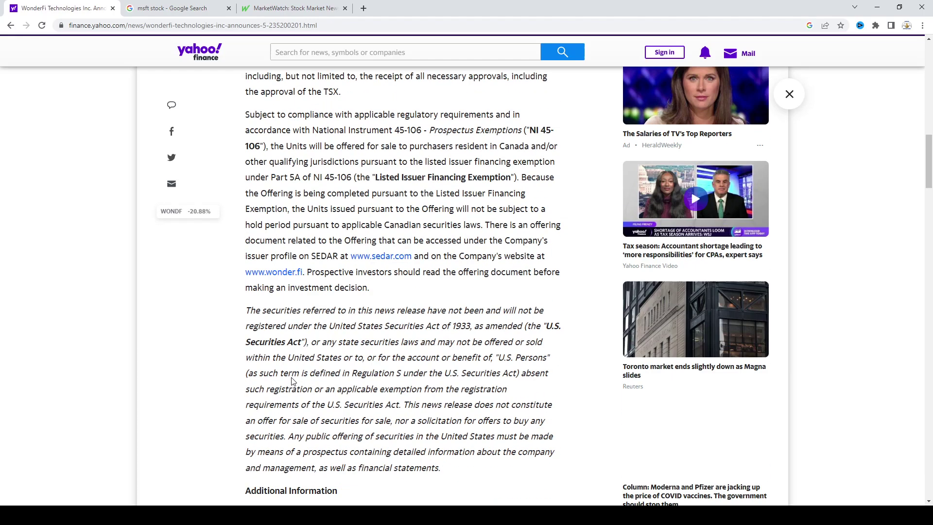
scroll(294, 380, down, 4)
scroll(293, 380, up, 9)
scroll(294, 380, up, 8)
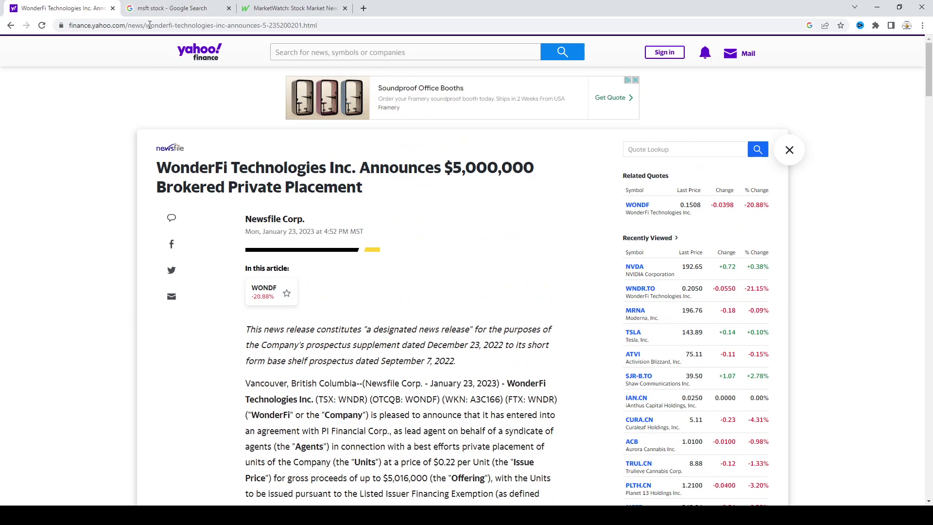
Return to the WonderFi quote and show its quarterly income statement.
click(11, 26)
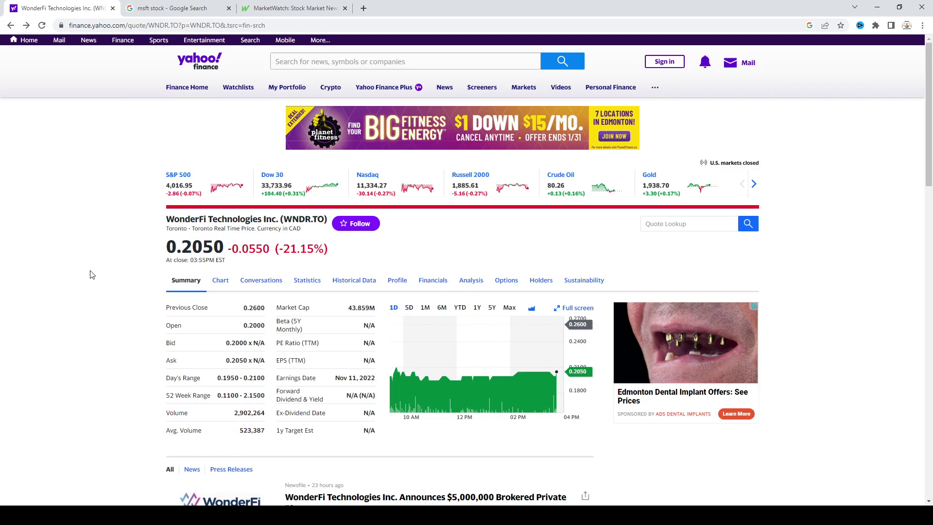
click(433, 281)
click(579, 356)
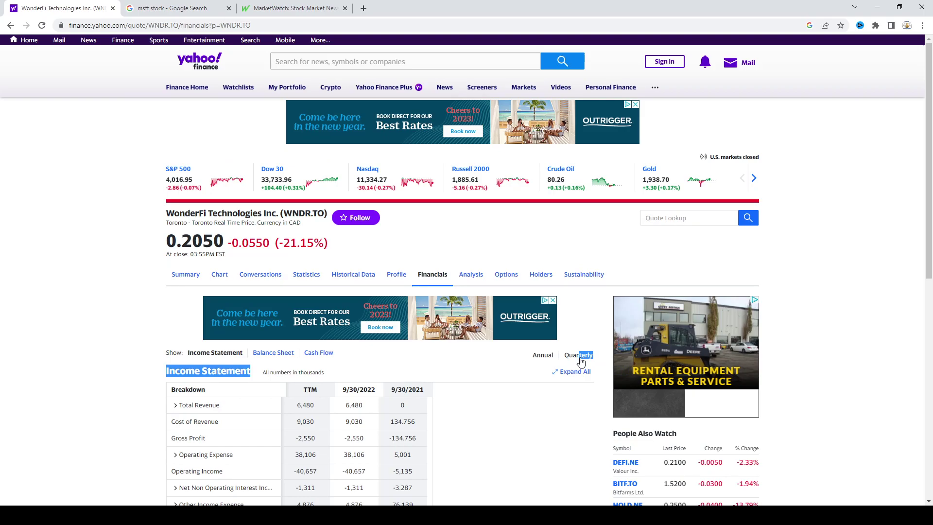
scroll(529, 363, down, 3)
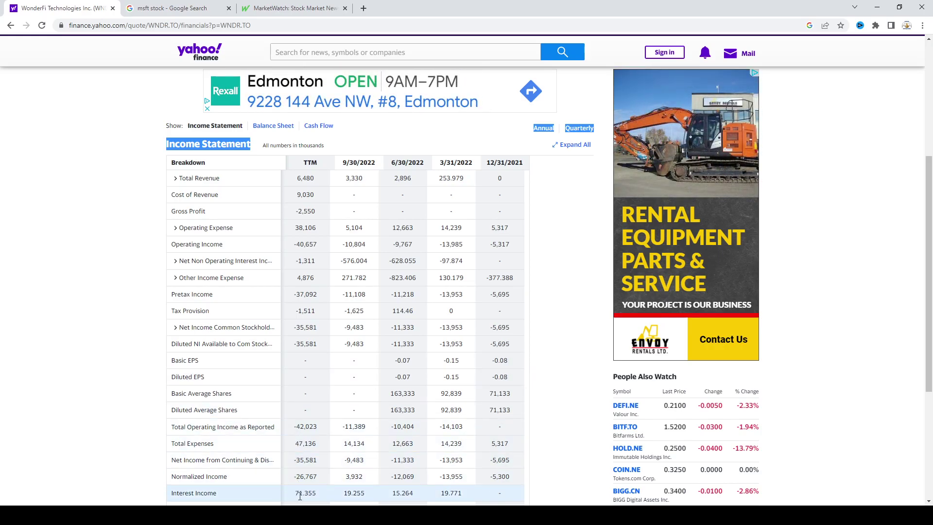
Highlight the 9/30/2022 Interest Income, EBIT (-11,098) and Total Revenue figures.
drag(343, 492, 349, 494)
scroll(349, 493, down, 3)
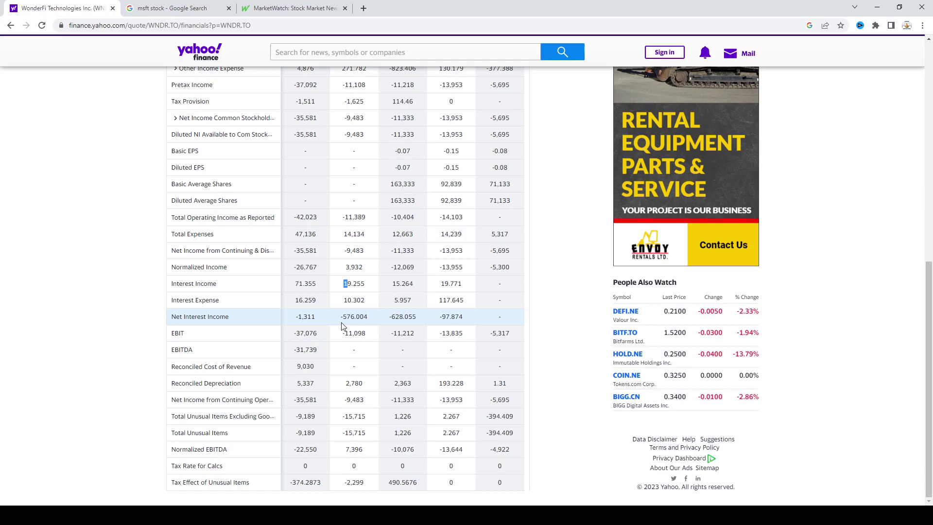
drag(349, 284, 357, 333)
click(358, 333)
double_click(355, 333)
click(397, 348)
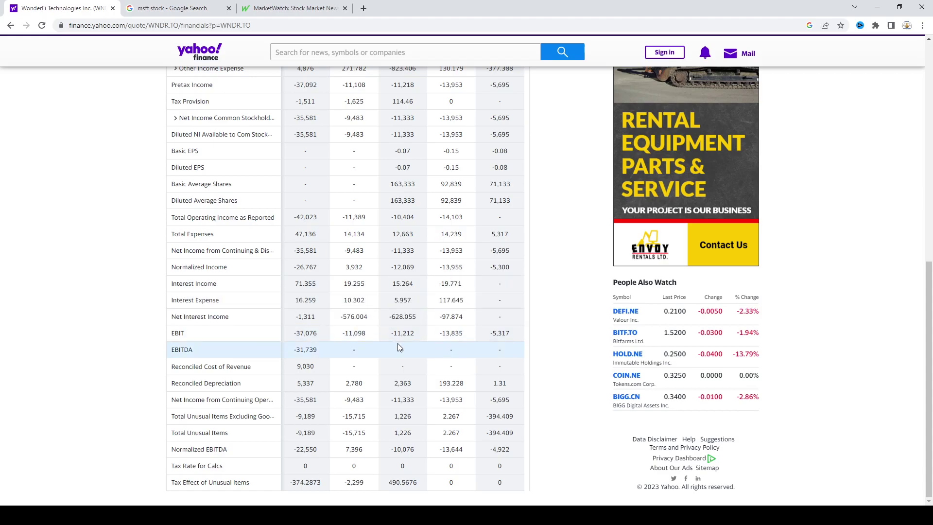
scroll(399, 348, up, 10)
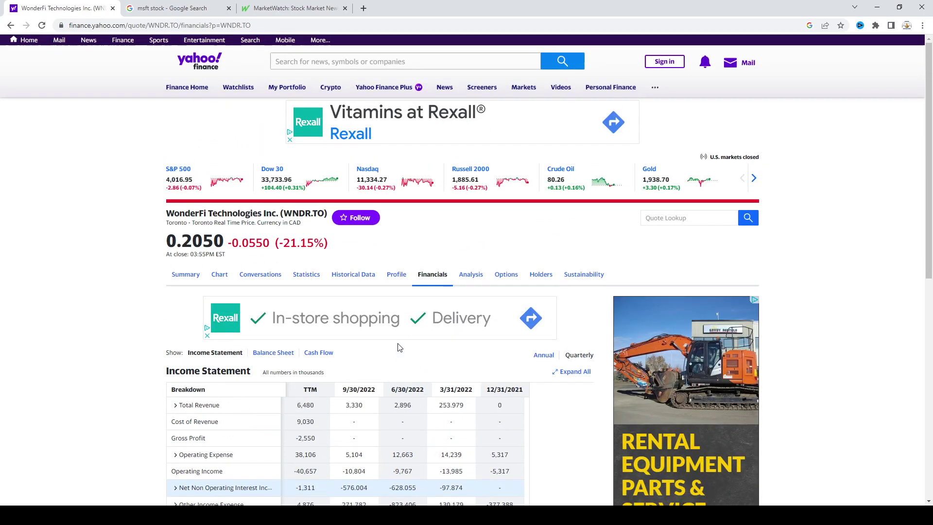
click(367, 410)
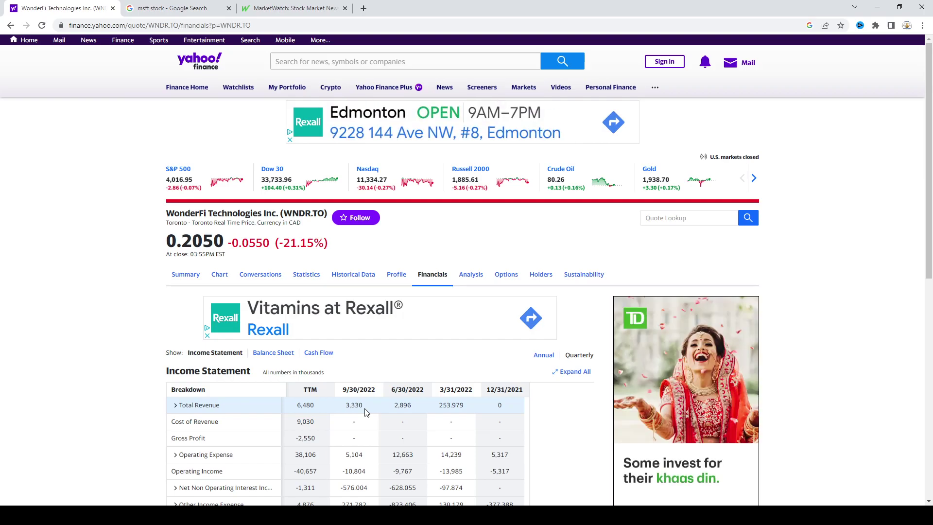
scroll(365, 411, down, 5)
scroll(365, 412, down, 5)
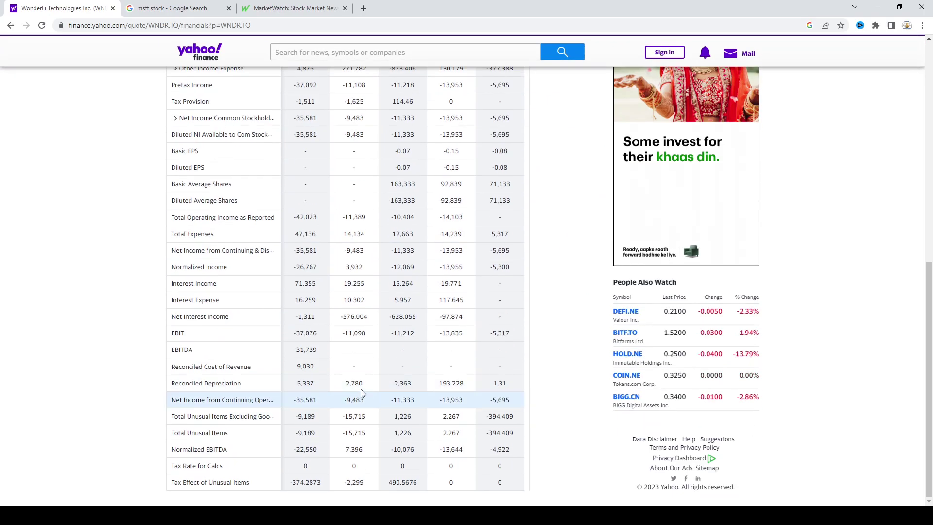
scroll(361, 392, up, 5)
scroll(352, 359, up, 3)
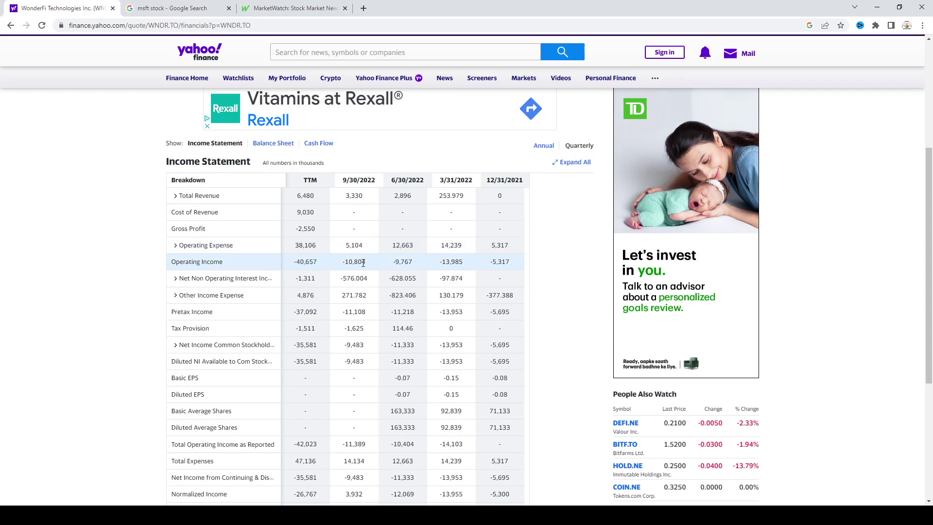
Highlight the -10,804 Operating Income and the EBIT figure, then return to the page top.
double_click(363, 262)
click(343, 261)
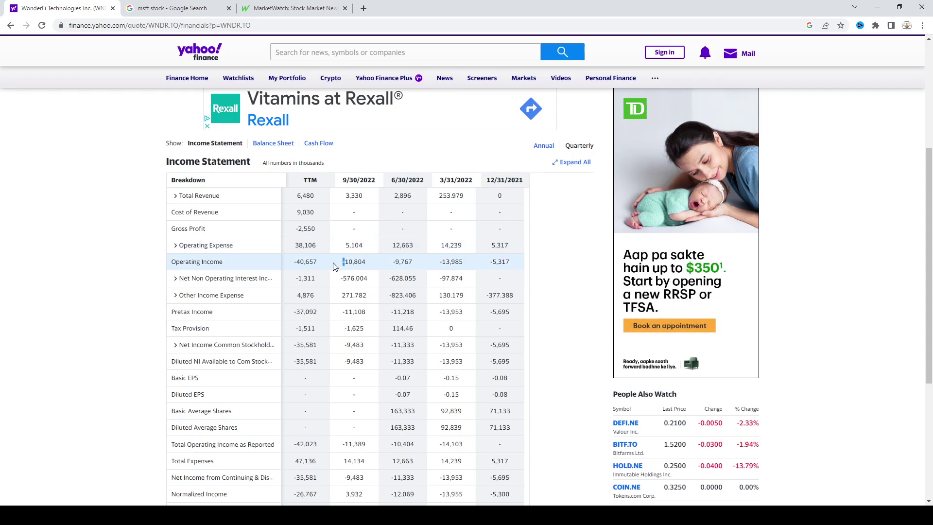
drag(343, 262, 361, 260)
click(364, 261)
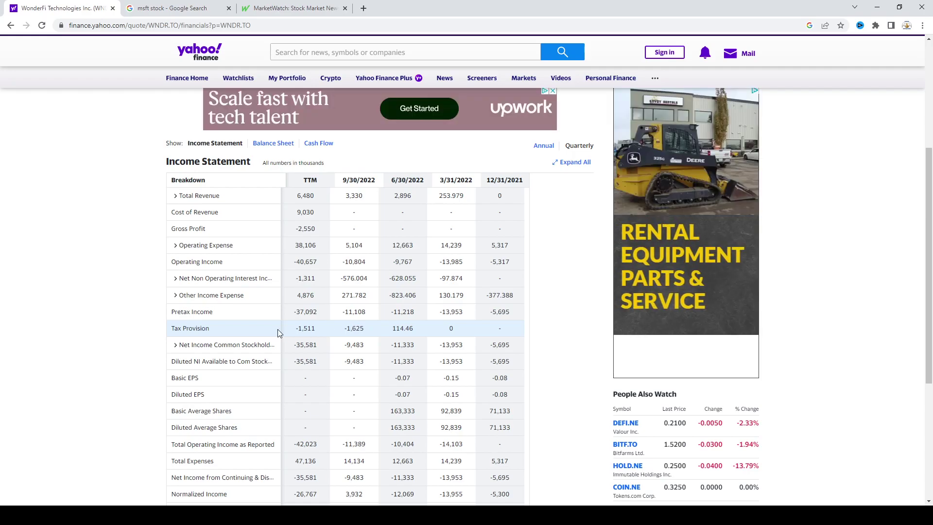
scroll(278, 329, down, 3)
drag(354, 233, 496, 217)
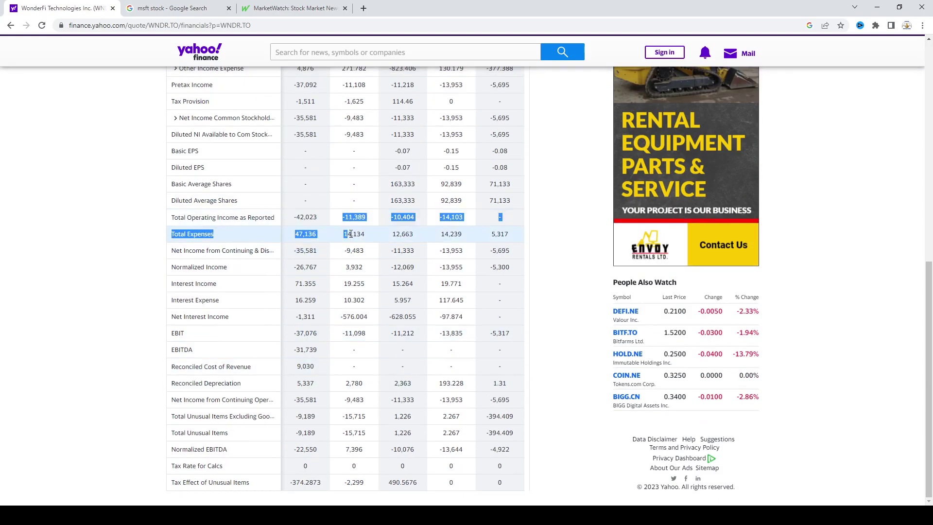
mouse_move(365, 333)
mouse_down()
mouse_move(347, 333)
mouse_move(367, 336)
mouse_up()
click(347, 333)
click(368, 340)
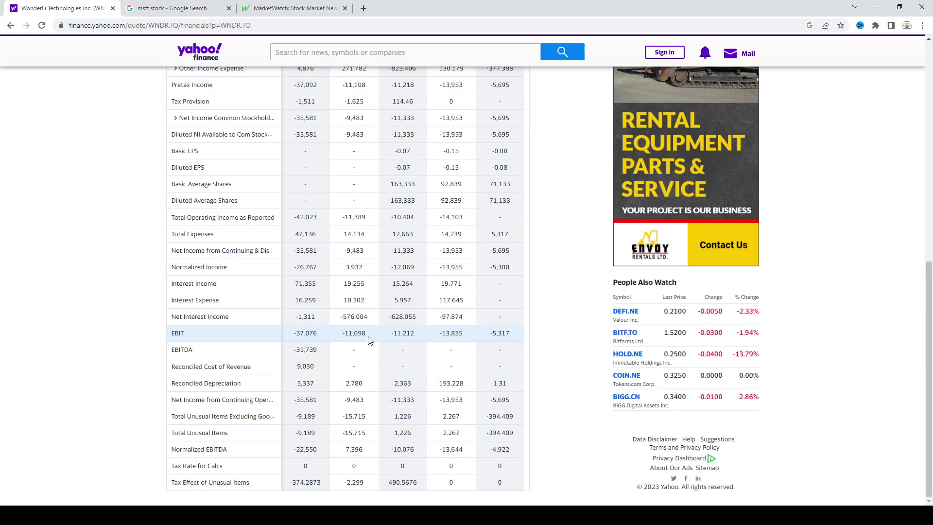
key(Home)
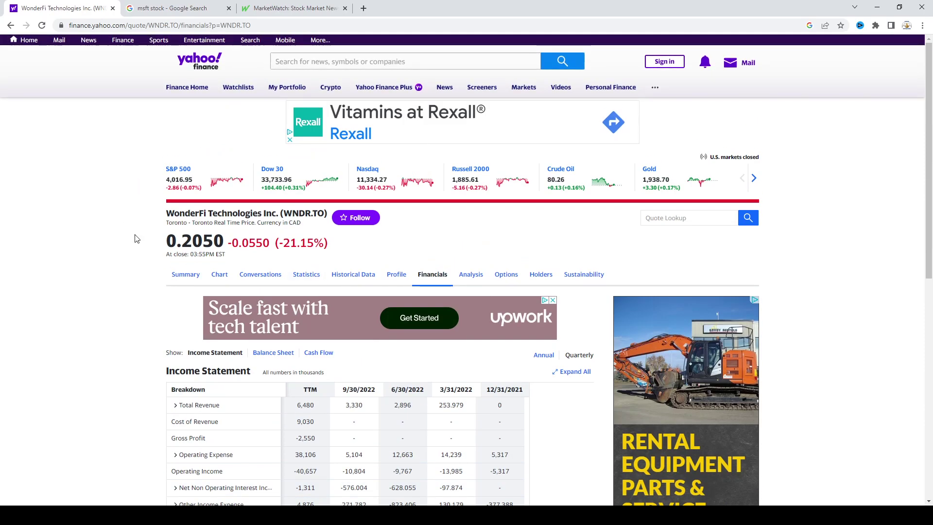
Open WonderFi's summary and cycle its chart through 6M, 1M and 5D back to 1D.
click(186, 280)
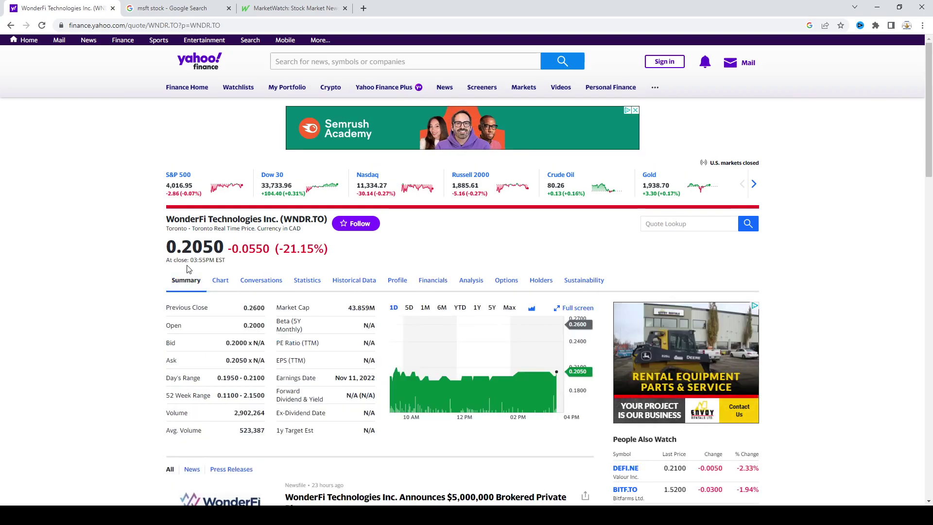
click(442, 307)
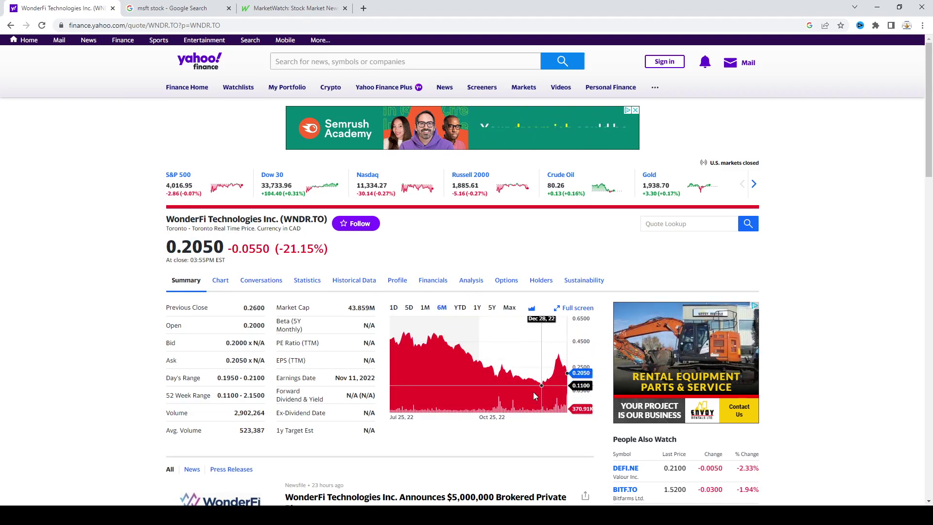
click(426, 308)
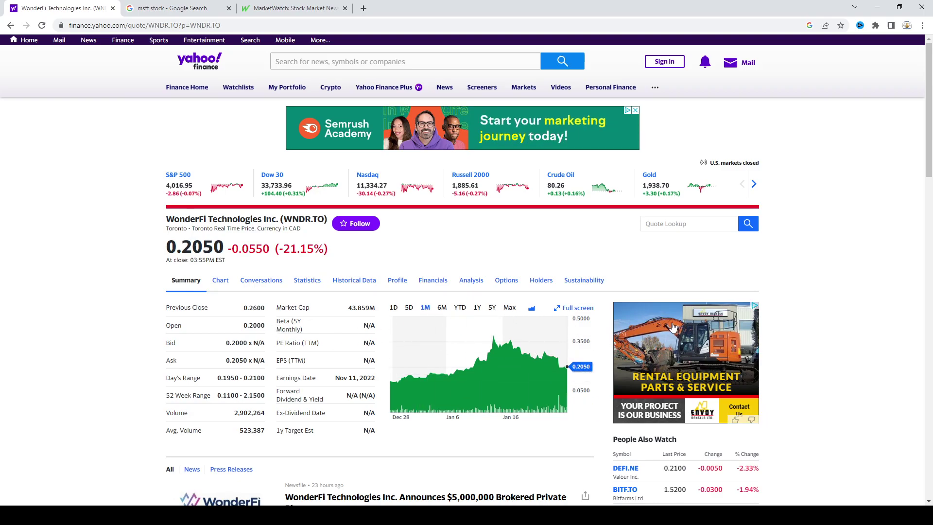
click(408, 308)
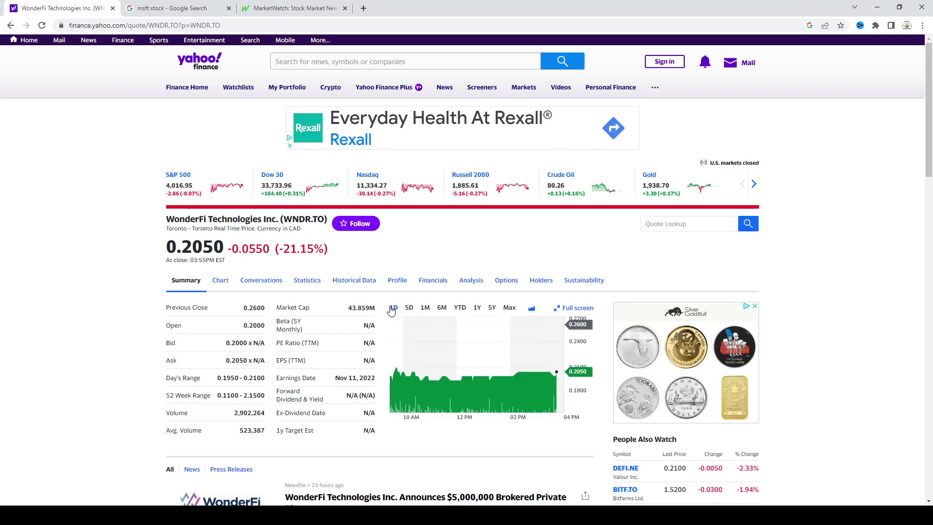
click(408, 308)
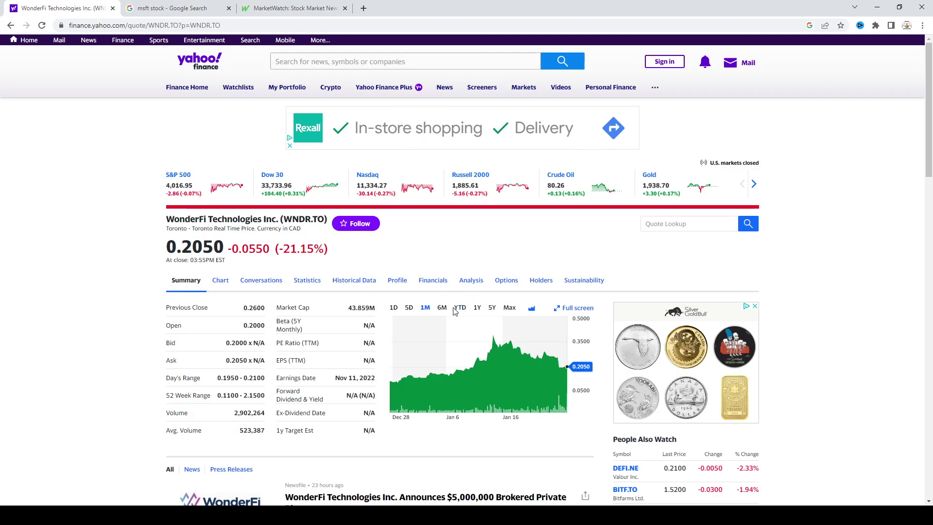
click(441, 309)
click(425, 308)
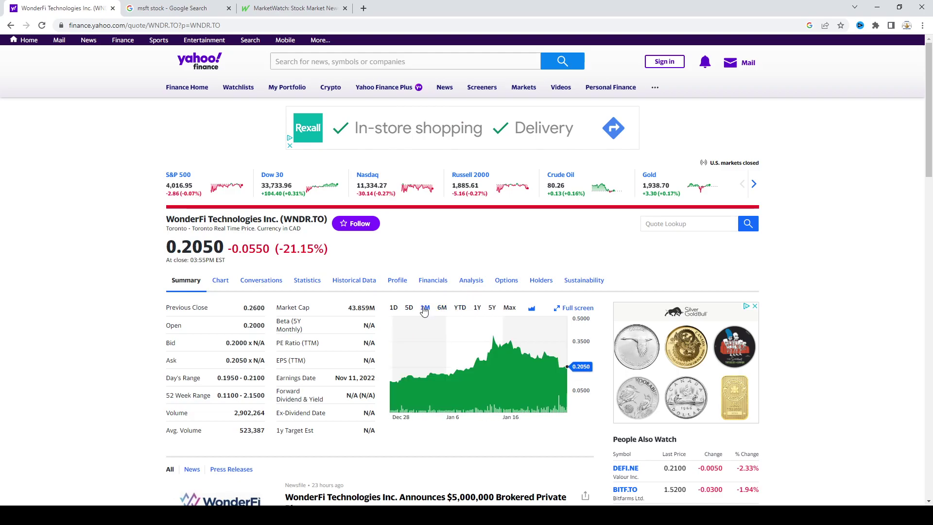
click(408, 308)
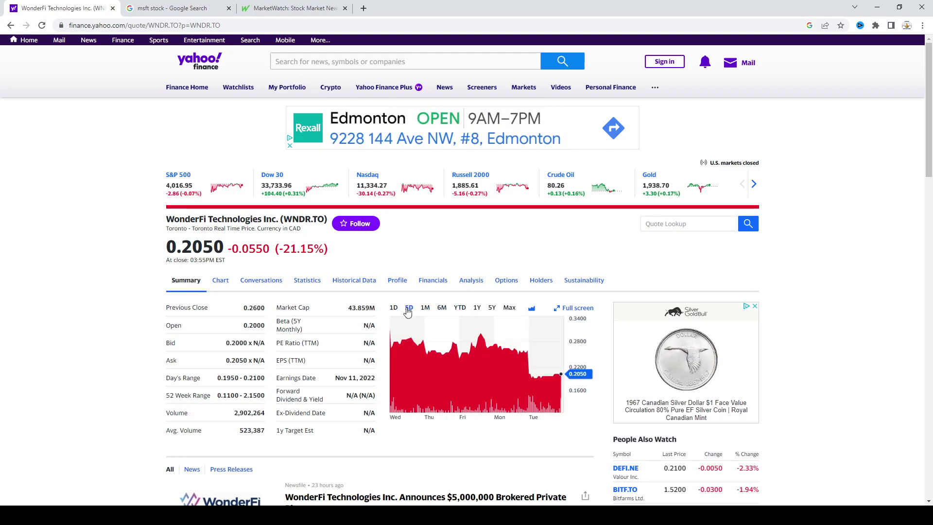
click(394, 307)
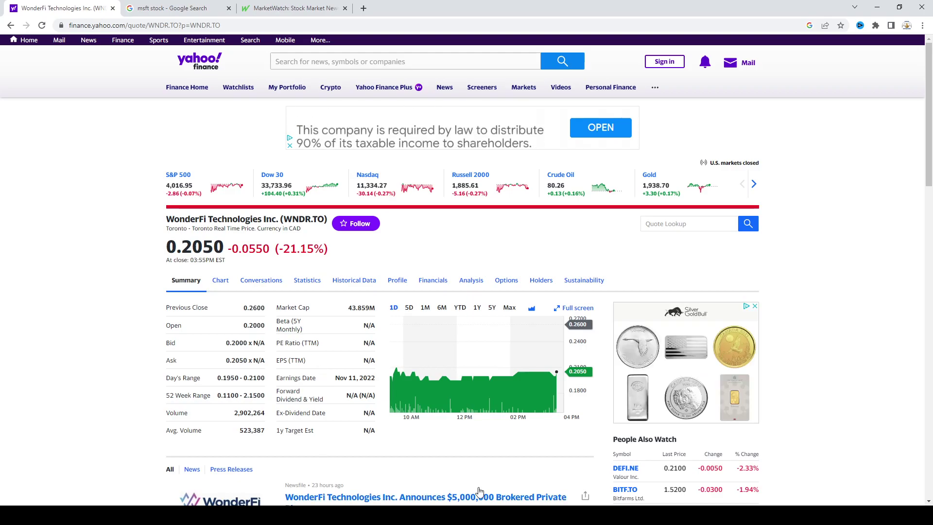
Reload the 'msft stock' Google results, then switch to the MarketWatch tab.
click(145, 7)
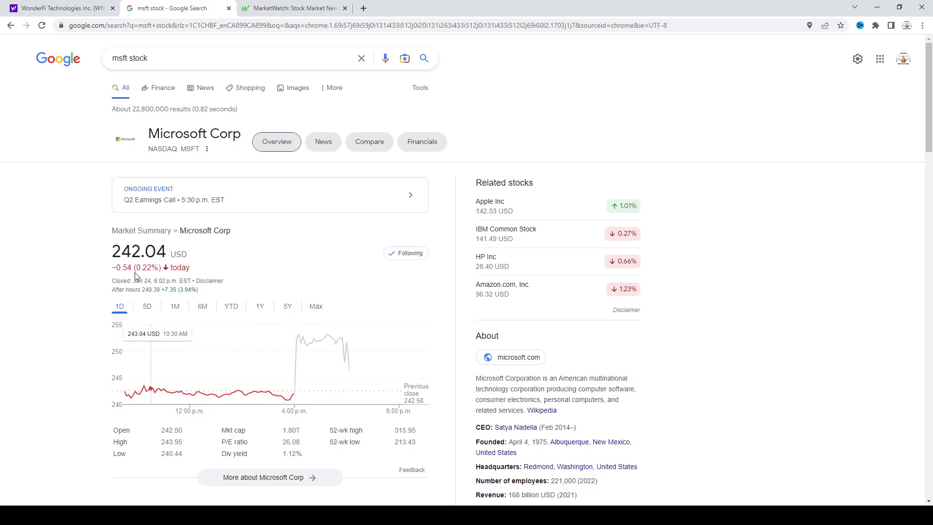
click(40, 25)
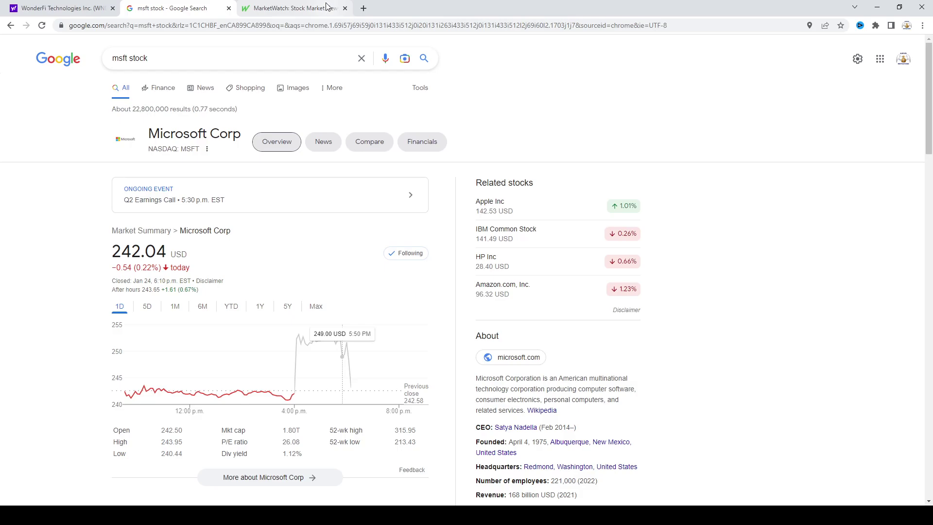
click(329, 7)
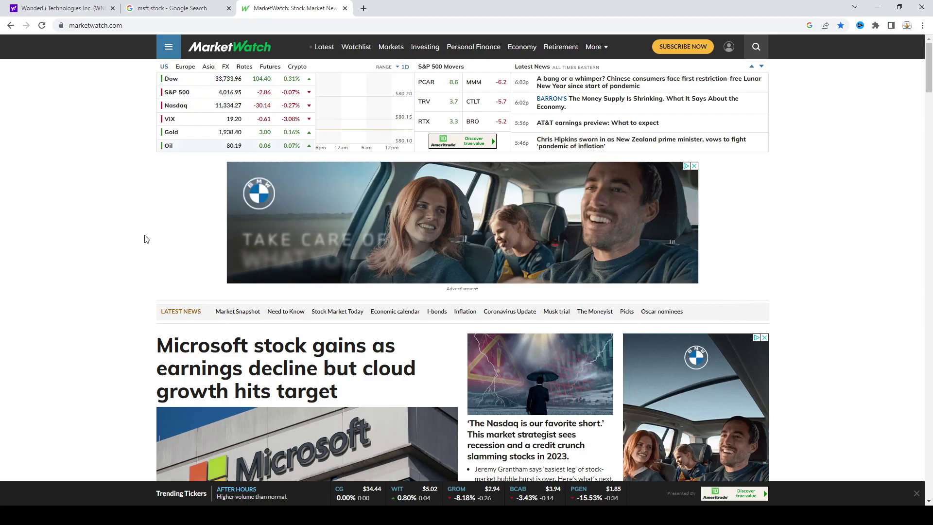
scroll(145, 235, down, 10)
scroll(149, 254, up, 10)
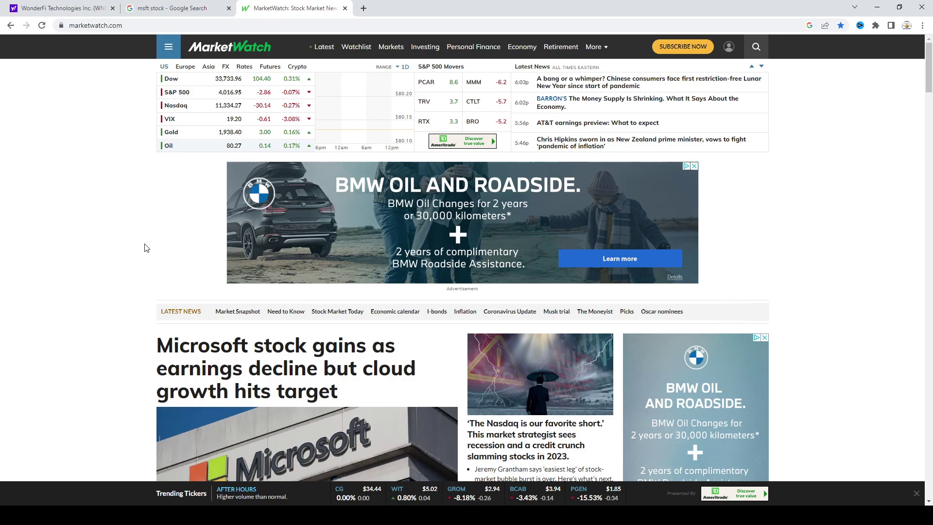
scroll(146, 246, down, 3)
scroll(146, 246, down, 10)
scroll(146, 247, up, 15)
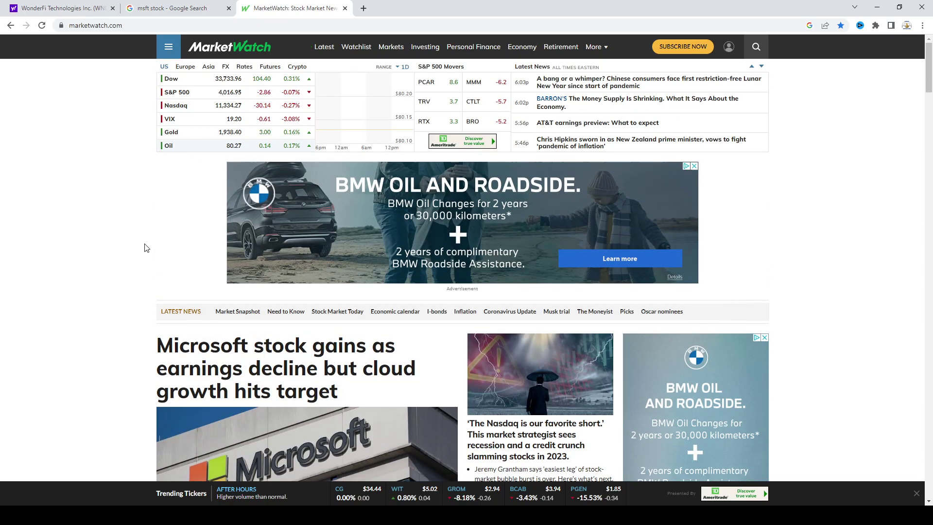